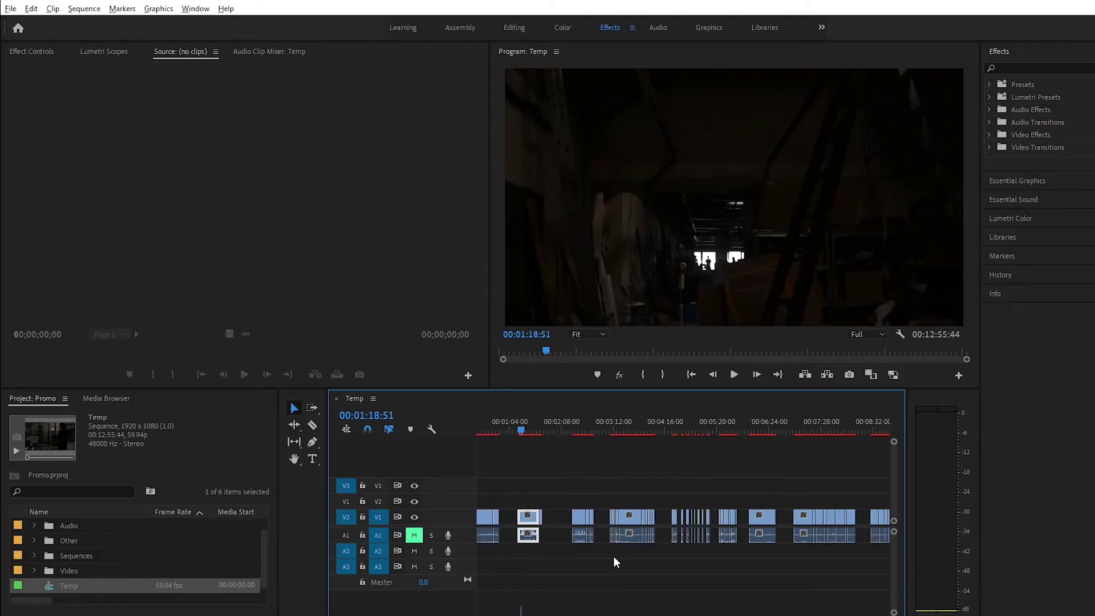
- Rearrange several late clips on V1/A1 with the Selection tool, shortening Temp to 00:12:44:36
scroll(615, 563, down, 4)
scroll(737, 513, up, 3)
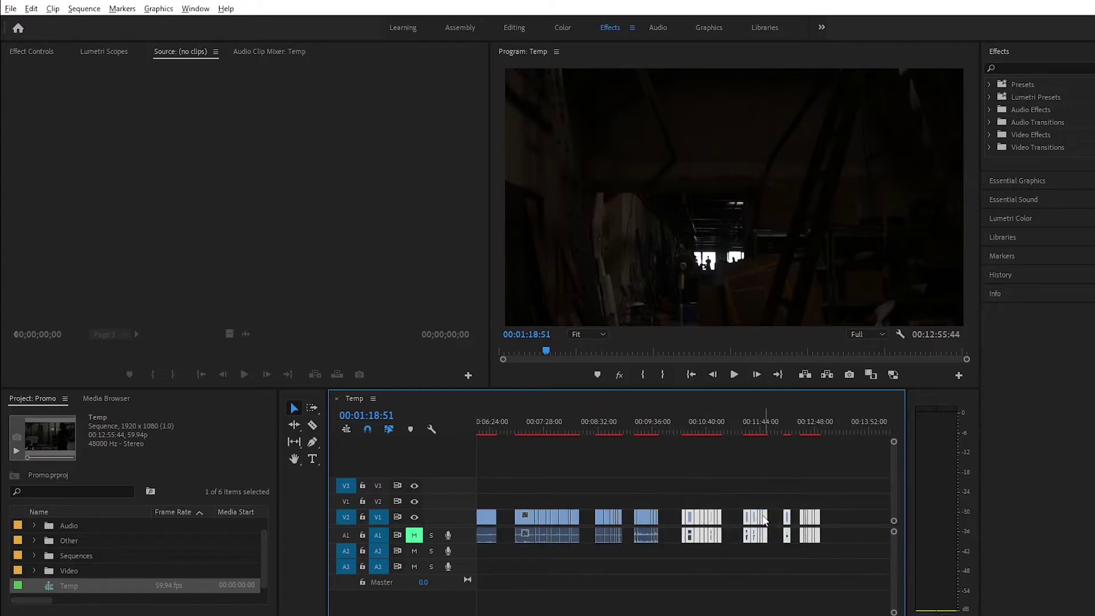
drag(739, 522, 690, 491)
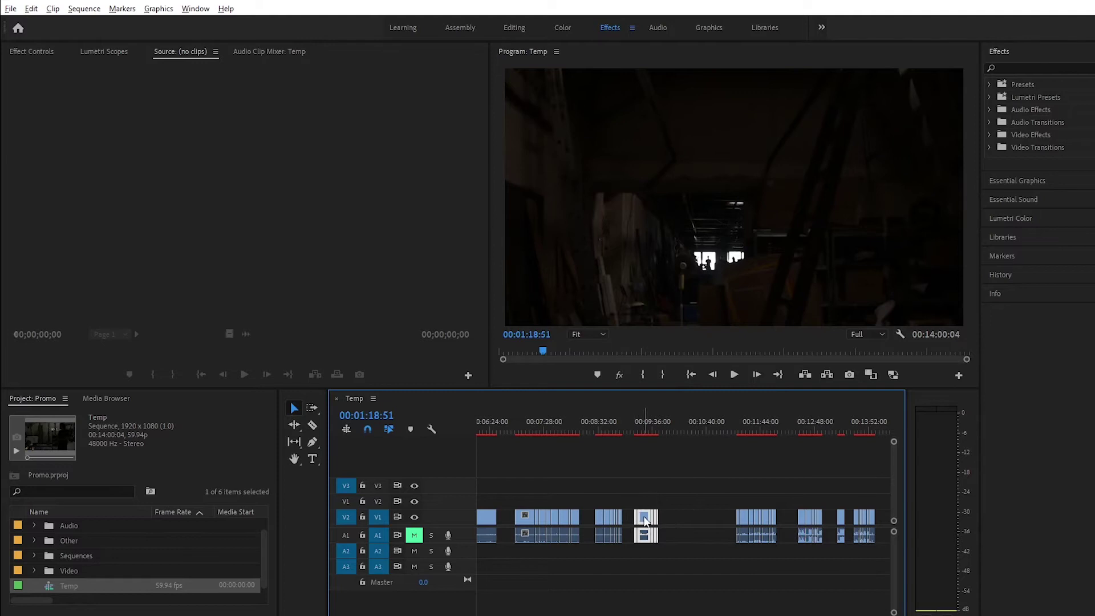
mouse_move(645, 520)
mouse_down()
mouse_move(712, 523)
mouse_move(645, 519)
mouse_up()
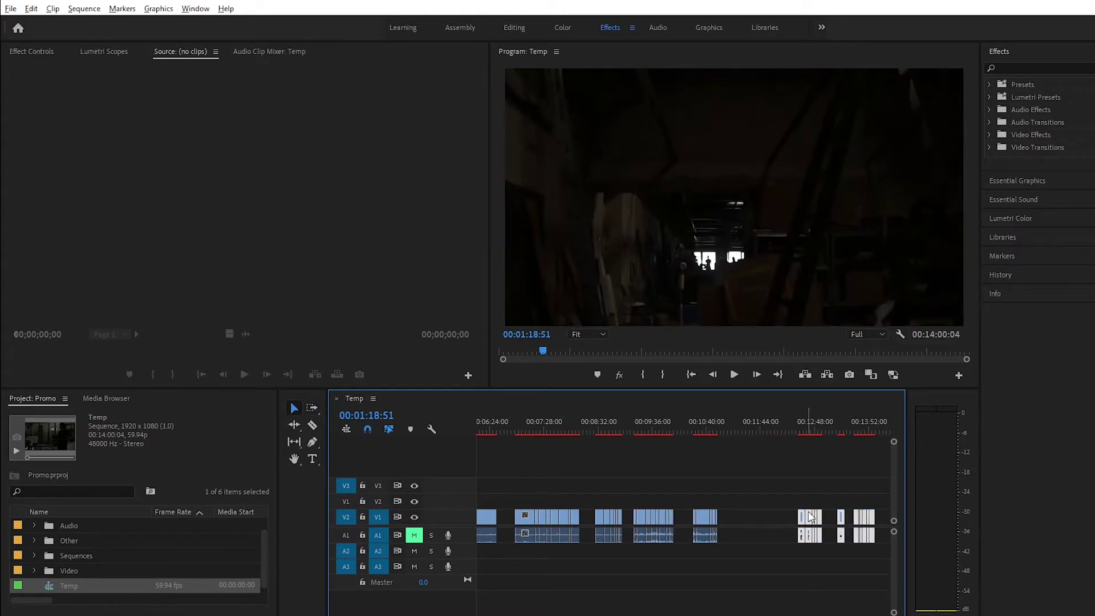
drag(809, 519, 745, 519)
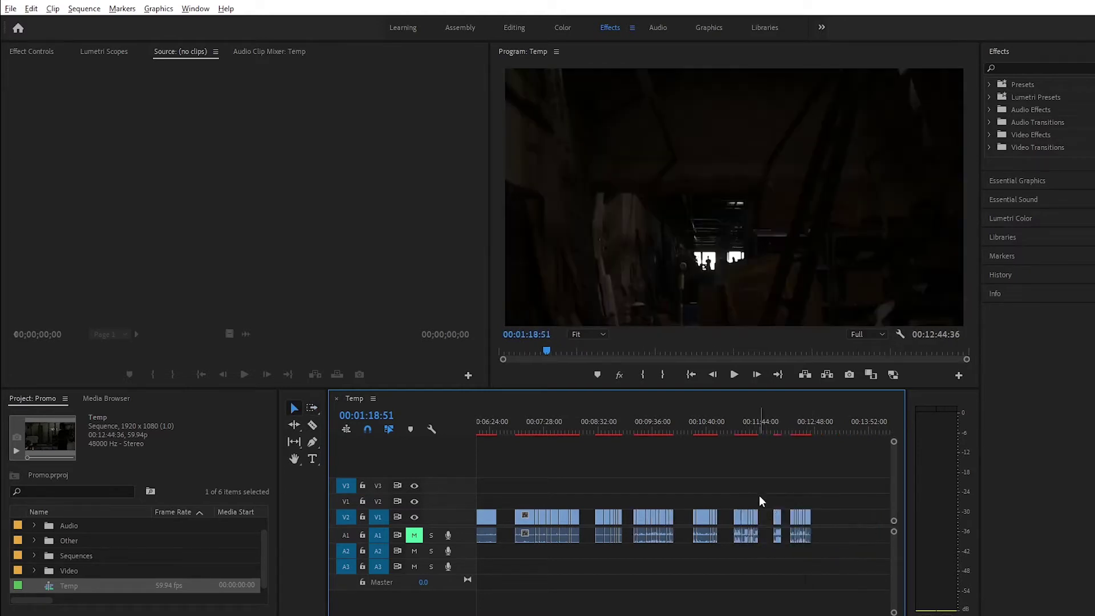
scroll(775, 442, up, 3)
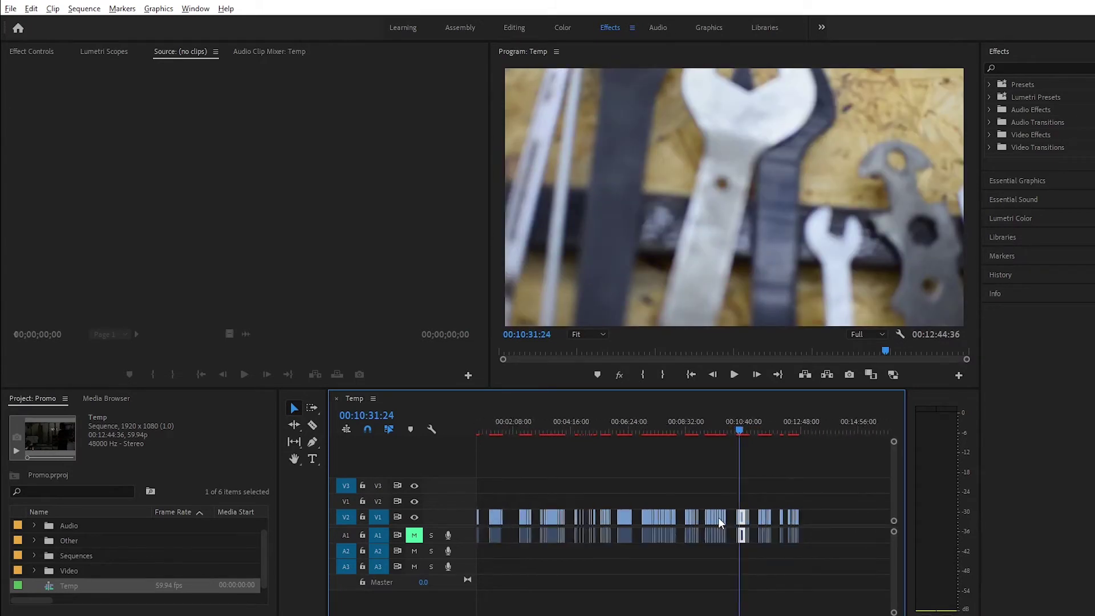
scroll(551, 529, up, 3)
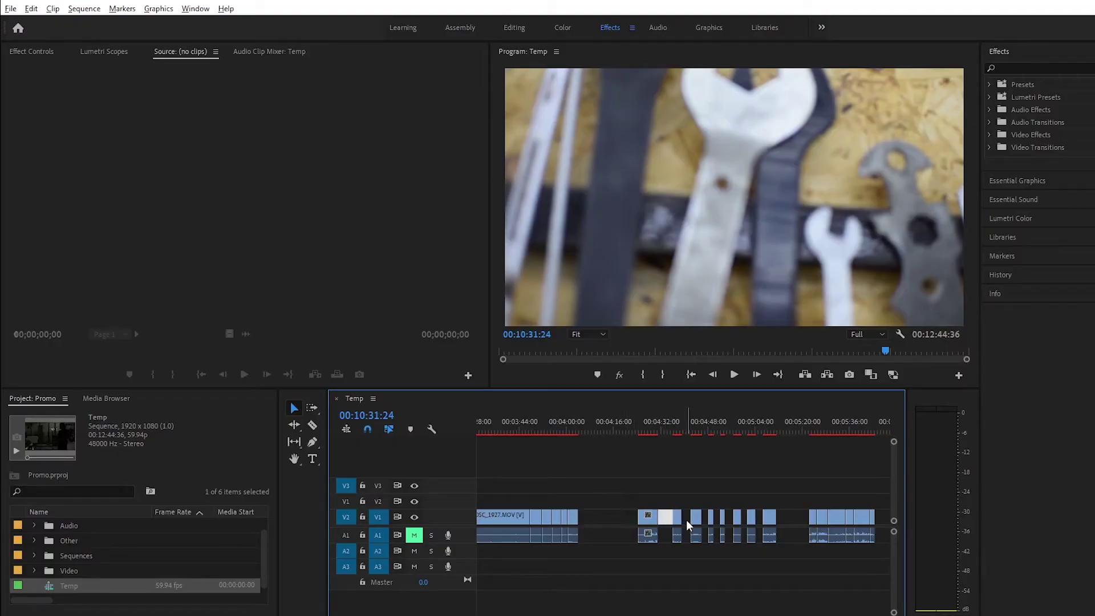
- Move a clip back into the empty space and ripple delete the remaining V1 gap
drag(687, 524, 712, 524)
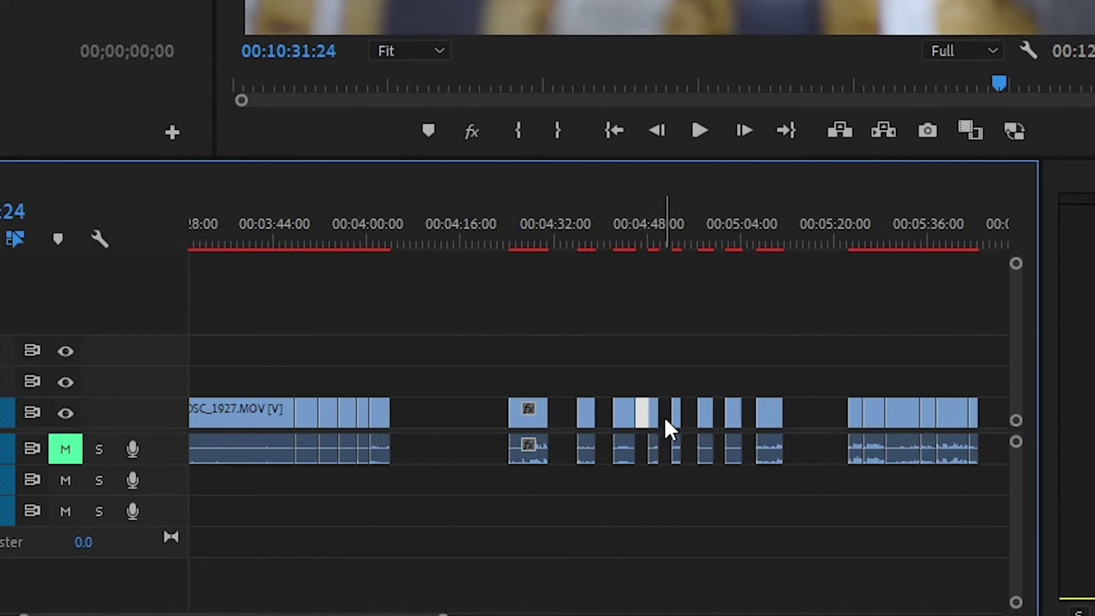
drag(664, 416, 562, 414)
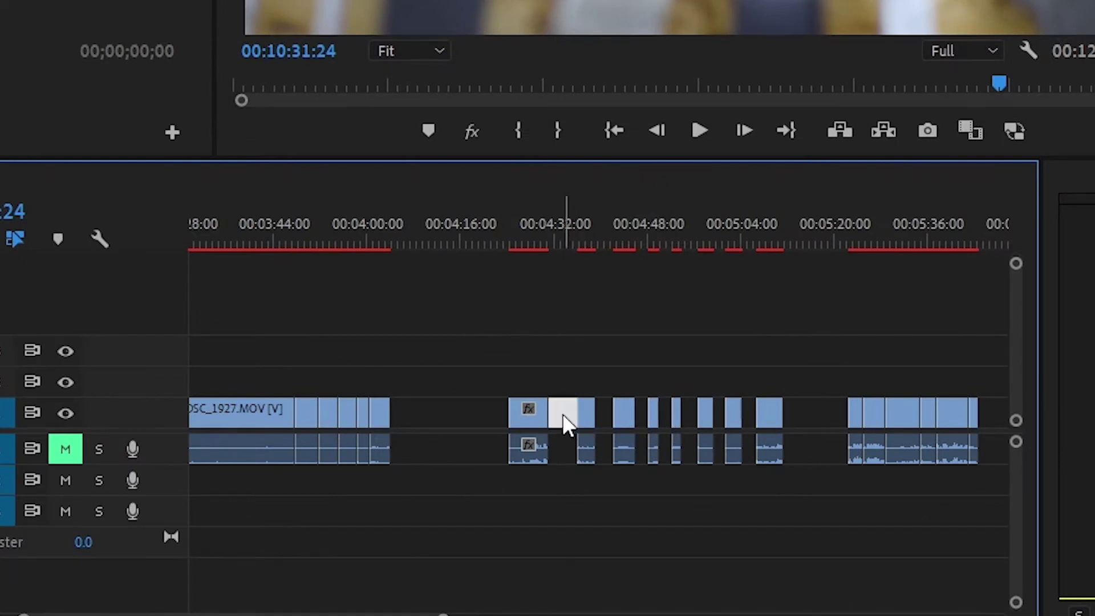
right_click(562, 414)
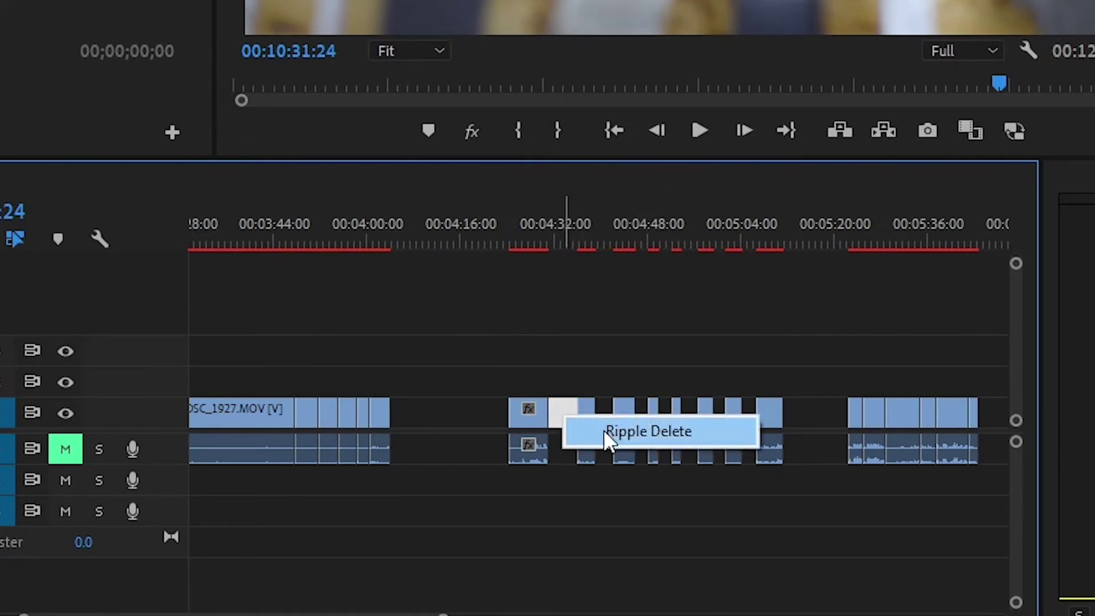
click(614, 429)
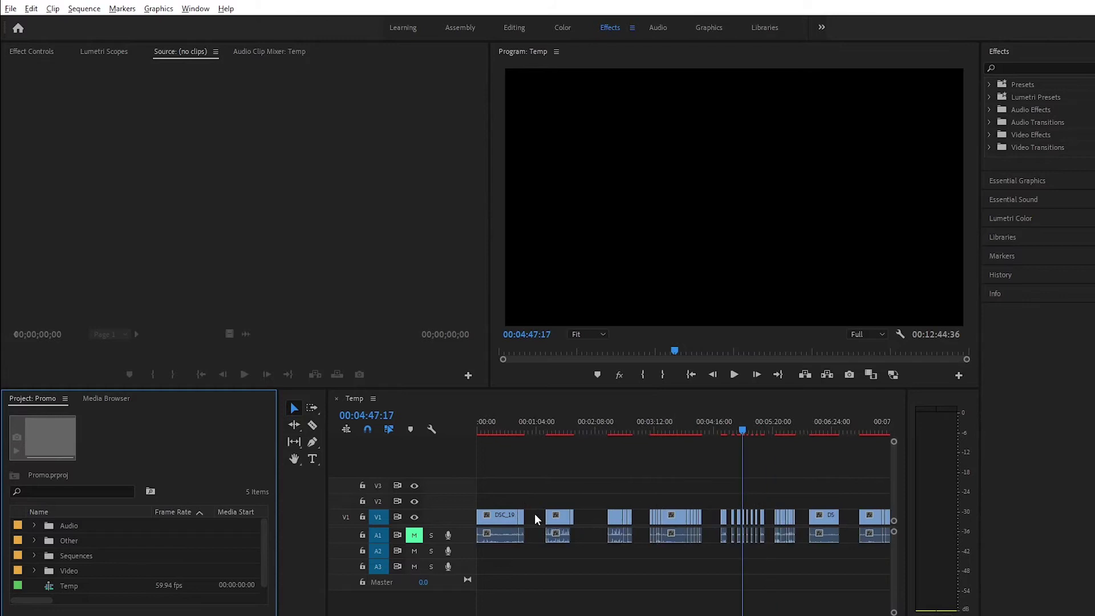
- With the Timeline panel focused, apply Sequence > Close Gap to the Temp sequence
scroll(694, 539, down, 4)
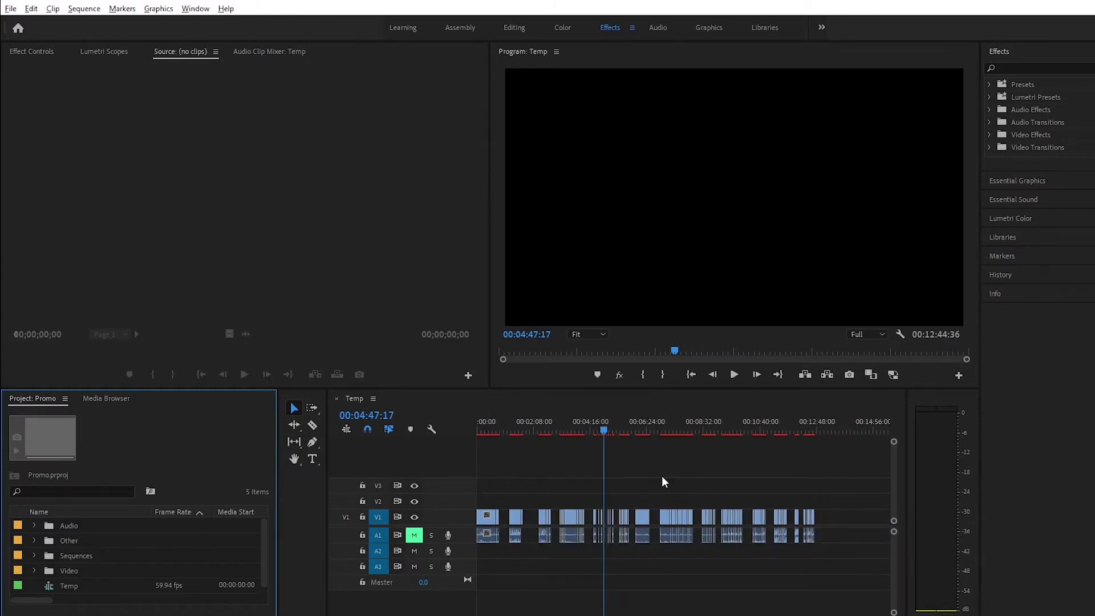
click(527, 454)
click(226, 447)
click(468, 453)
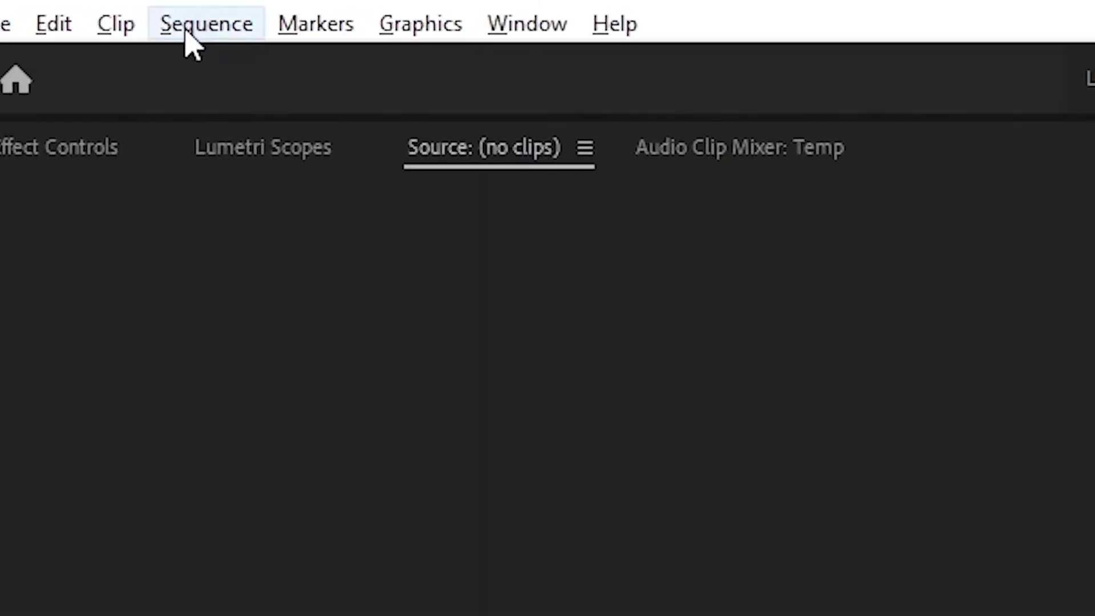
click(188, 26)
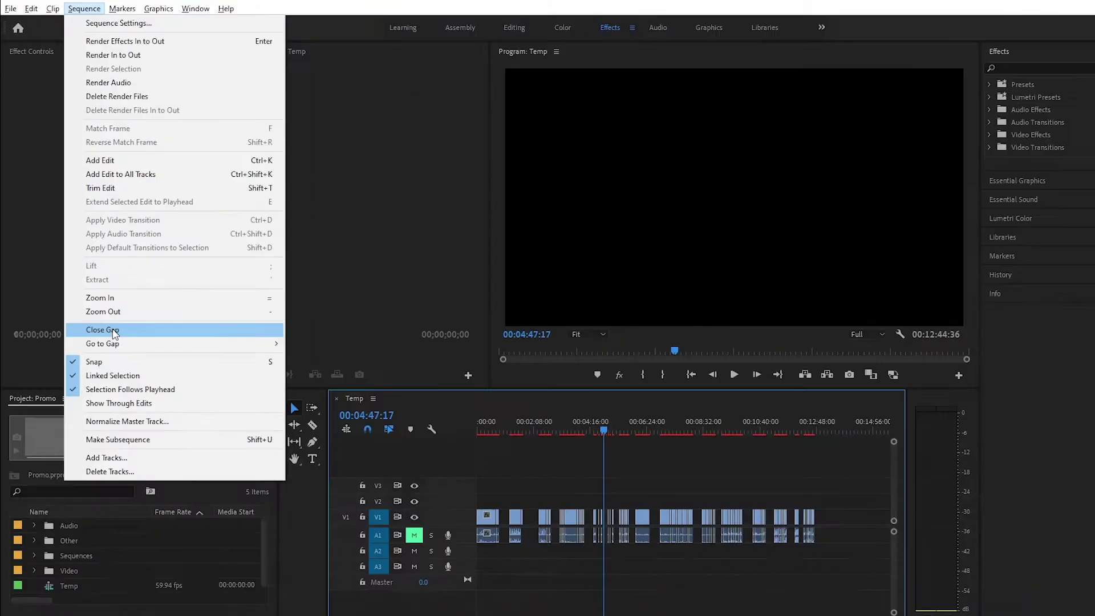
click(290, 358)
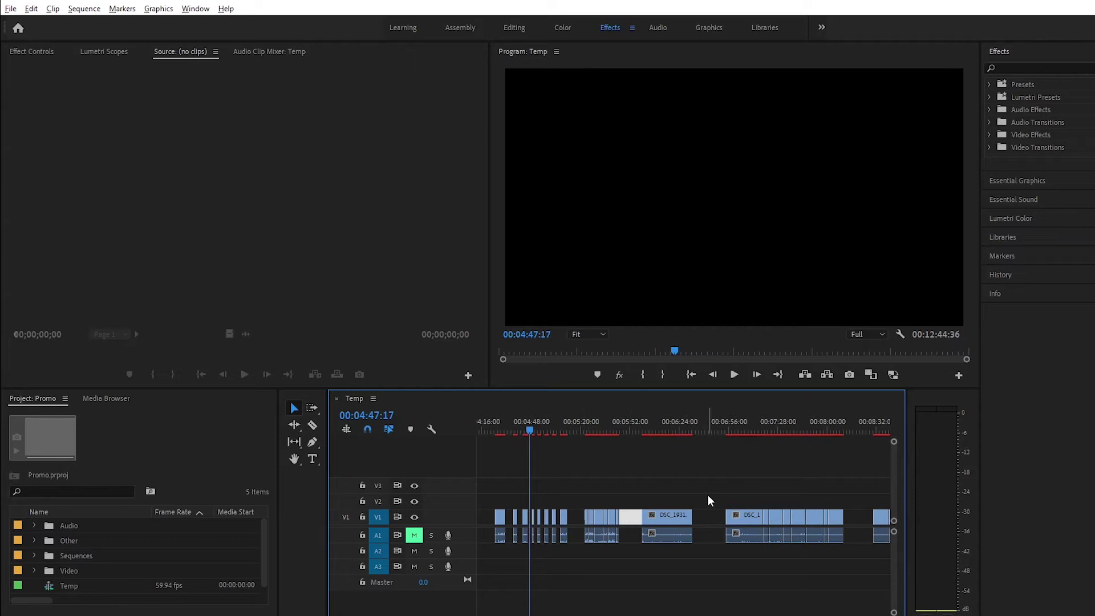
- Marquee-select the clips around the remaining V1/A1 gaps and apply Sequence > Close Gap
drag(710, 501, 489, 550)
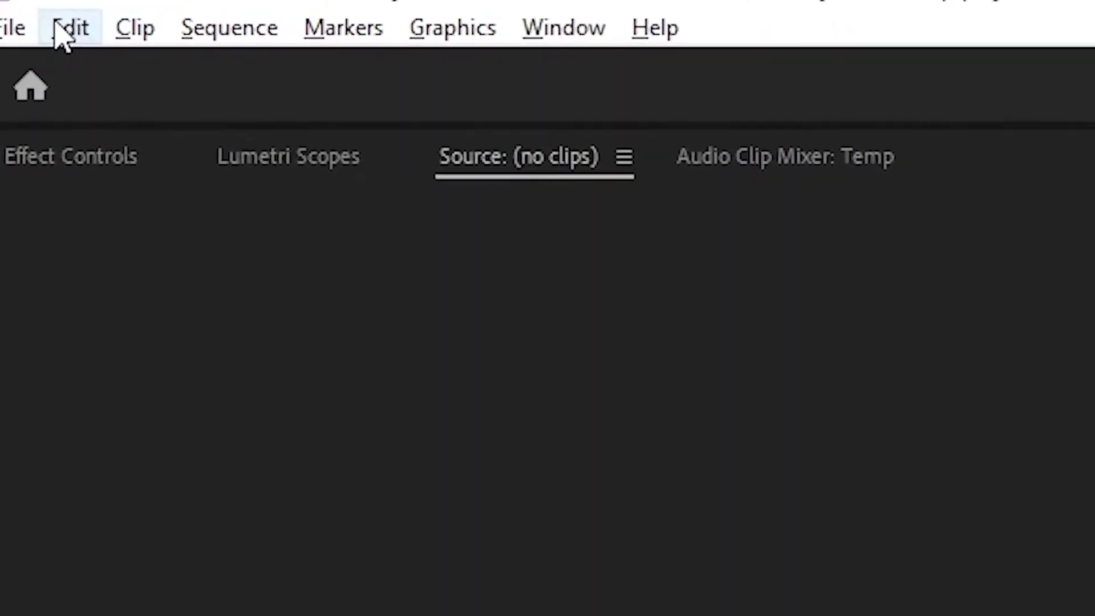
click(163, 19)
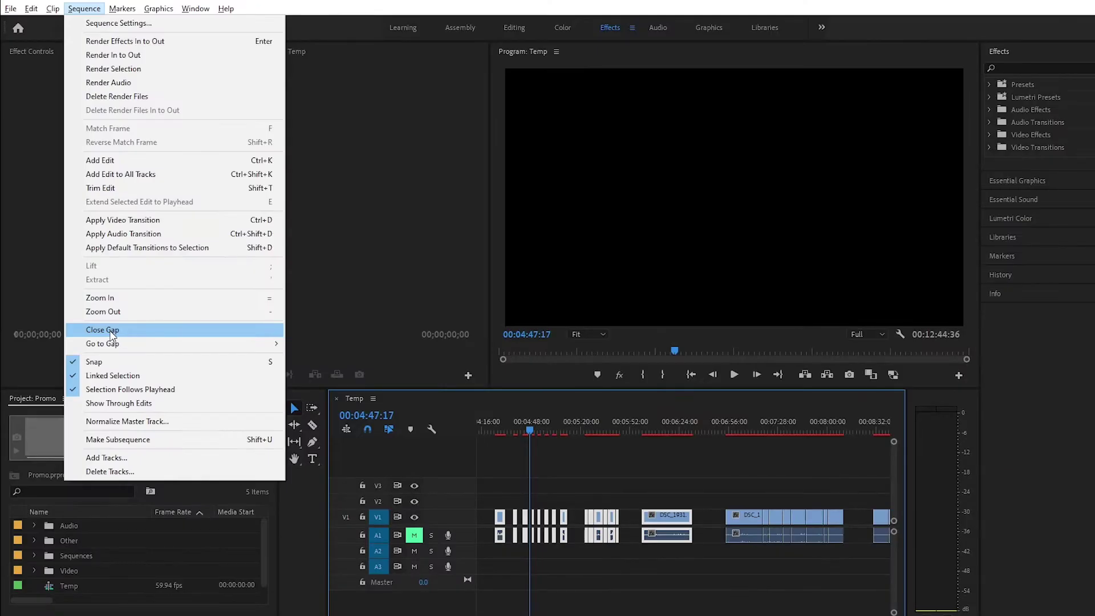
click(317, 306)
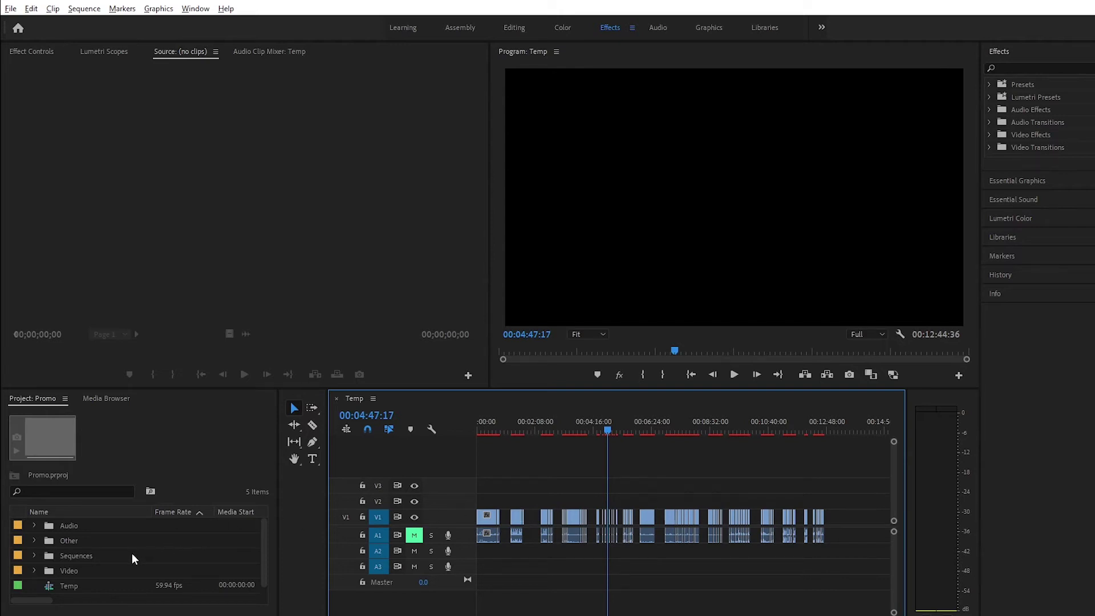
- Create a new Adjustment Layer in the Project panel with default settings
click(239, 451)
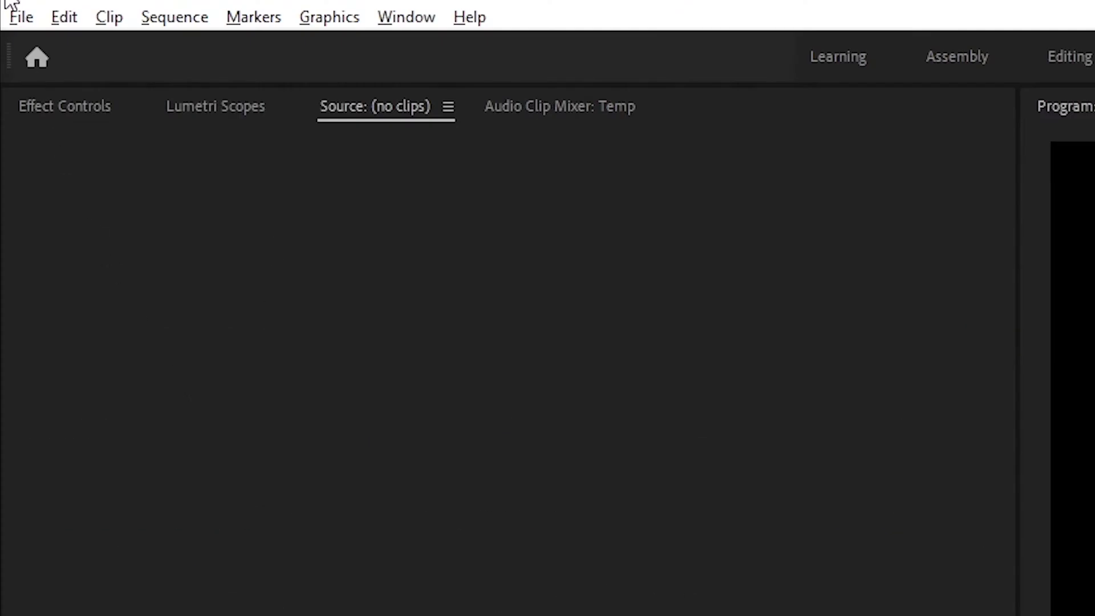
click(11, 7)
mouse_move(223, 46)
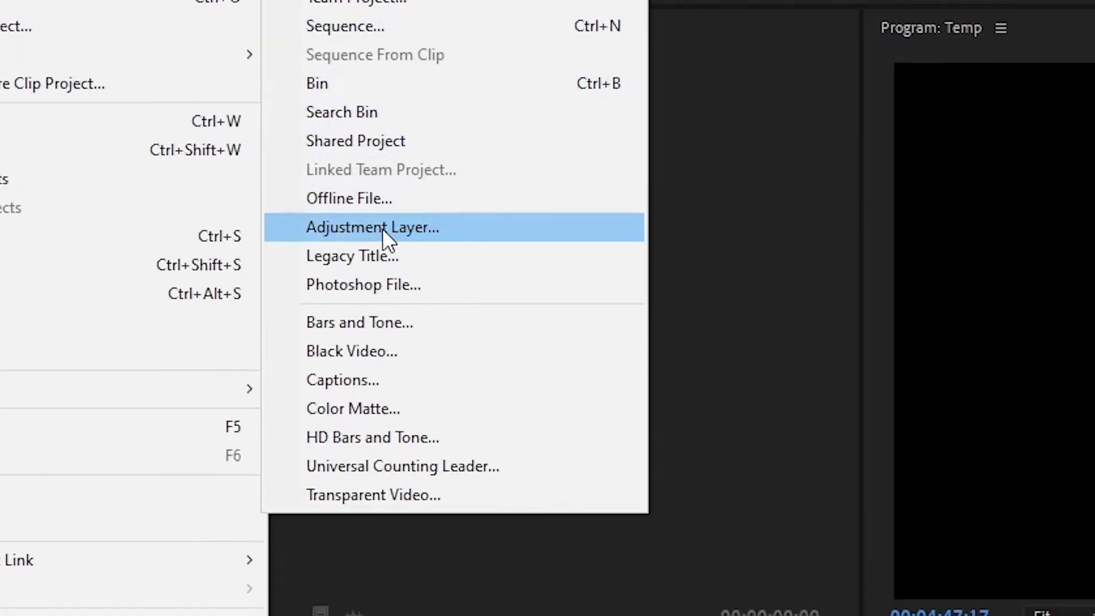
click(382, 228)
click(611, 422)
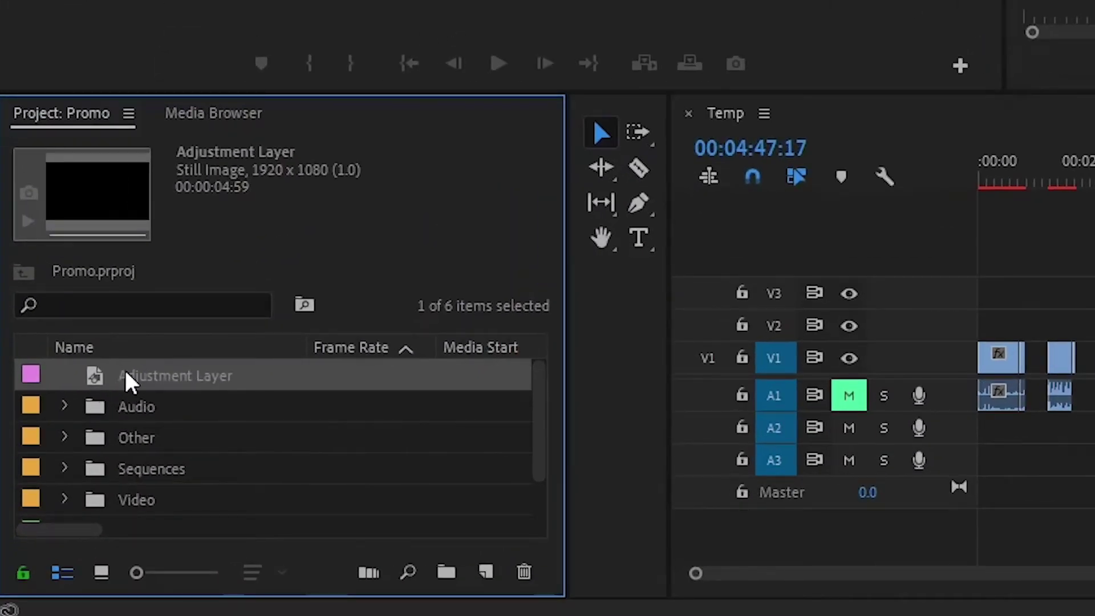
- Place the Adjustment Layer at the start of V2 and stretch it to the last clip's end
drag(126, 380, 961, 333)
drag(276, 334, 787, 308)
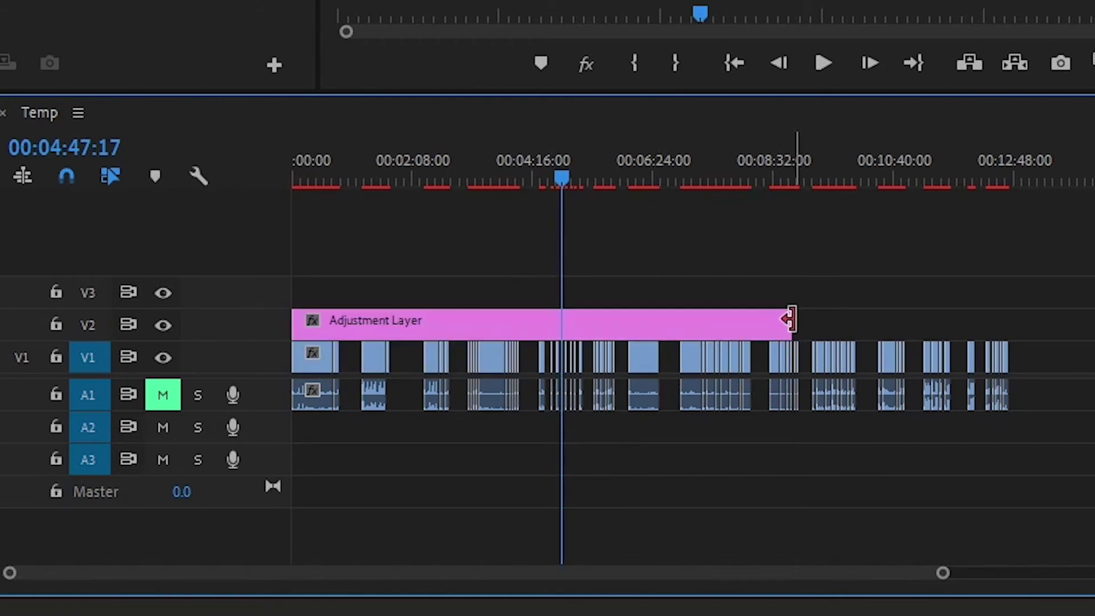
drag(896, 319, 1008, 320)
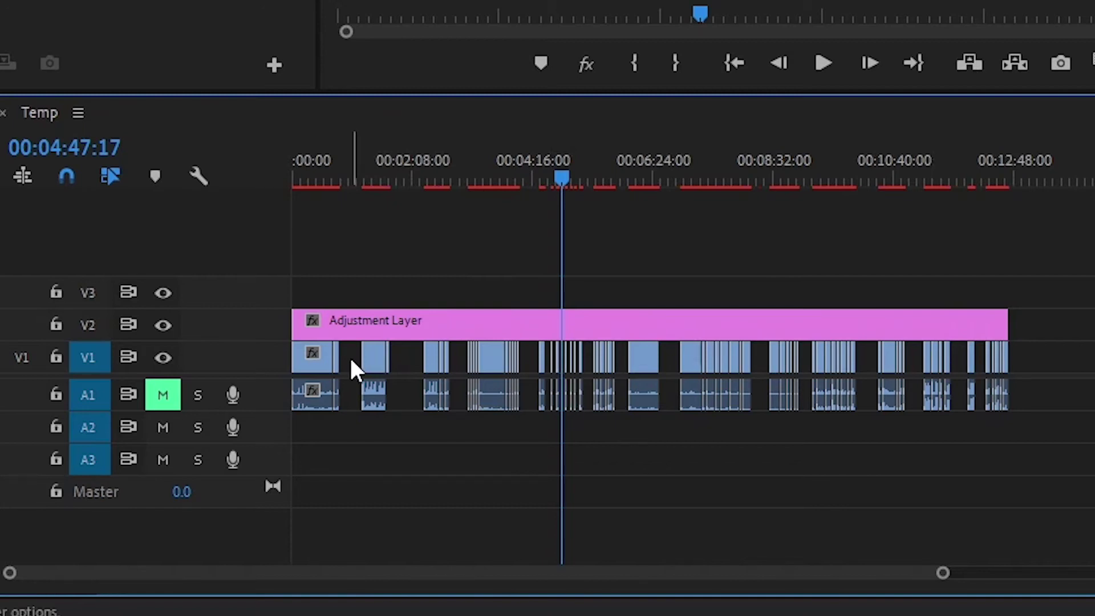
- Select all V1 clips except the adjustment layer, lift them onto V2, then return them to V1
key(a)
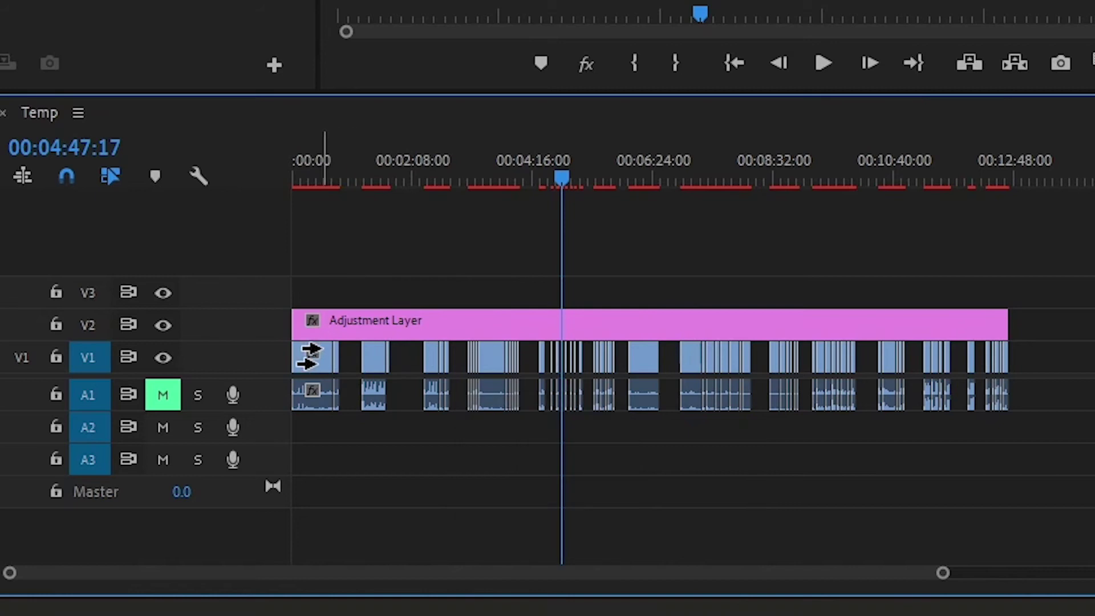
click(309, 354)
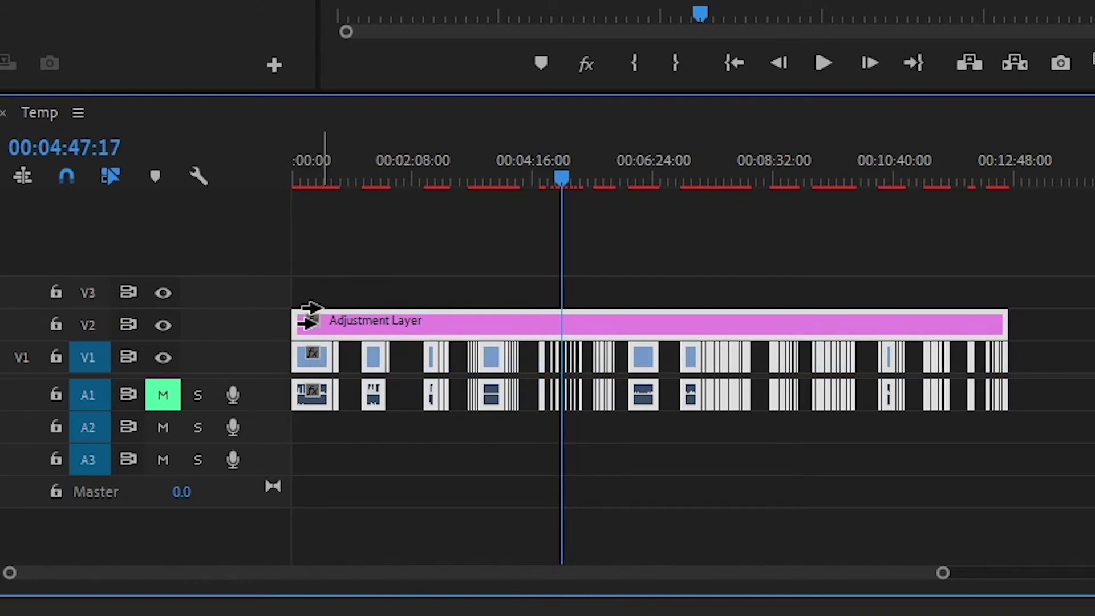
key(v)
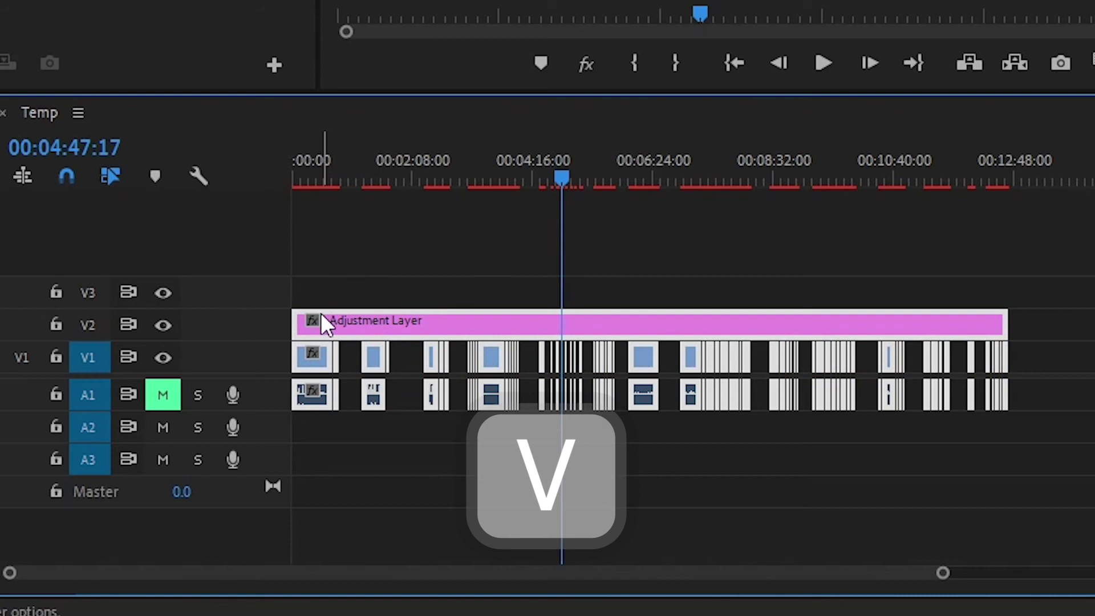
shift+click(319, 315)
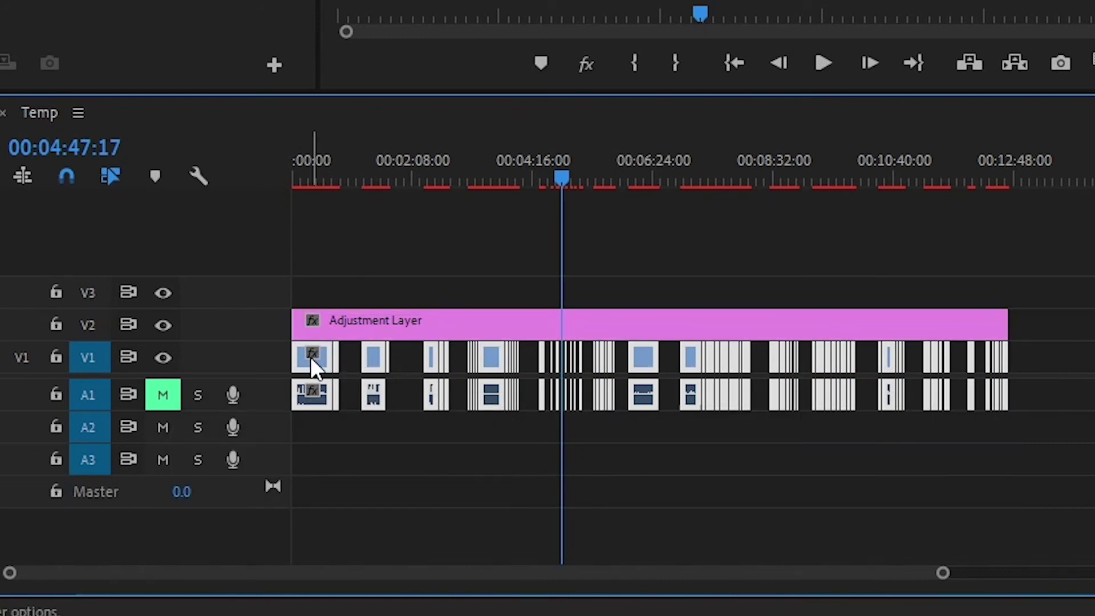
drag(310, 357, 308, 330)
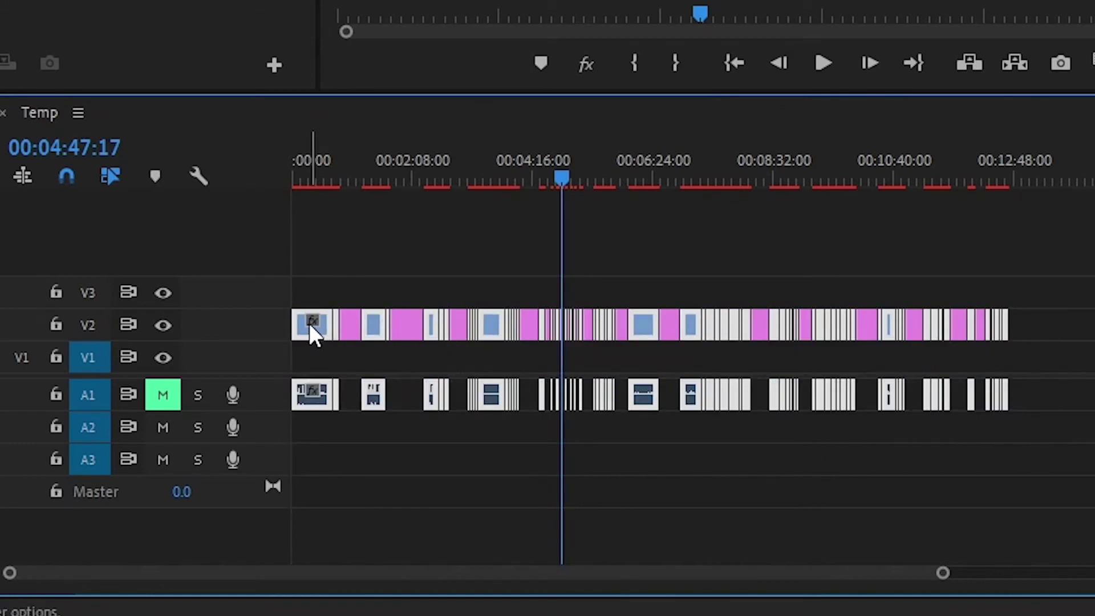
drag(311, 324, 328, 342)
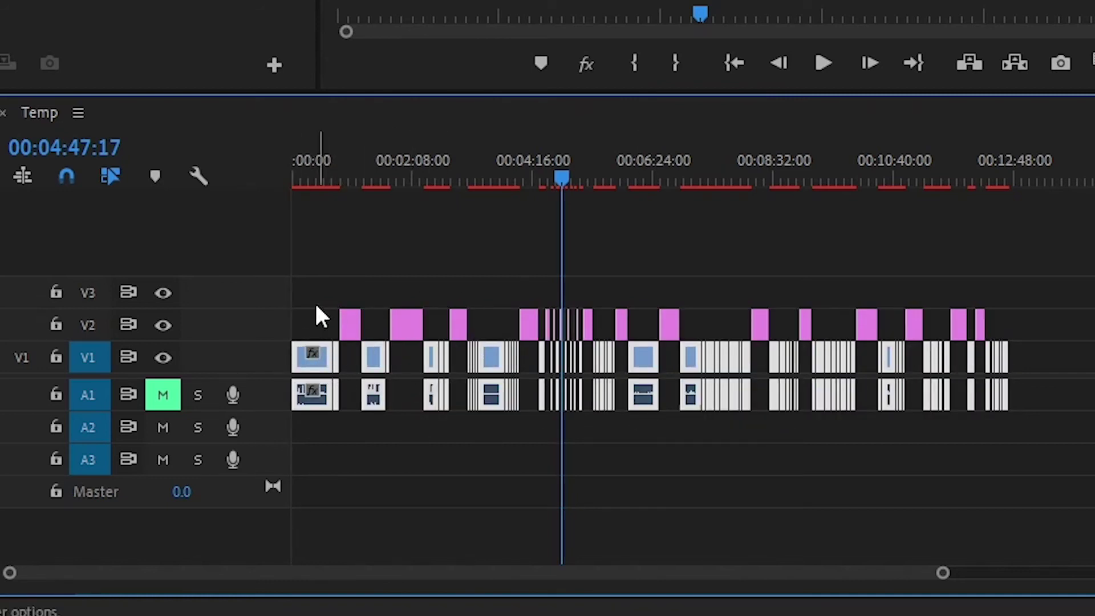
- Select only the pink V2 gap pieces and ripple delete them, leaving Temp at 00:08:15:58
key(a)
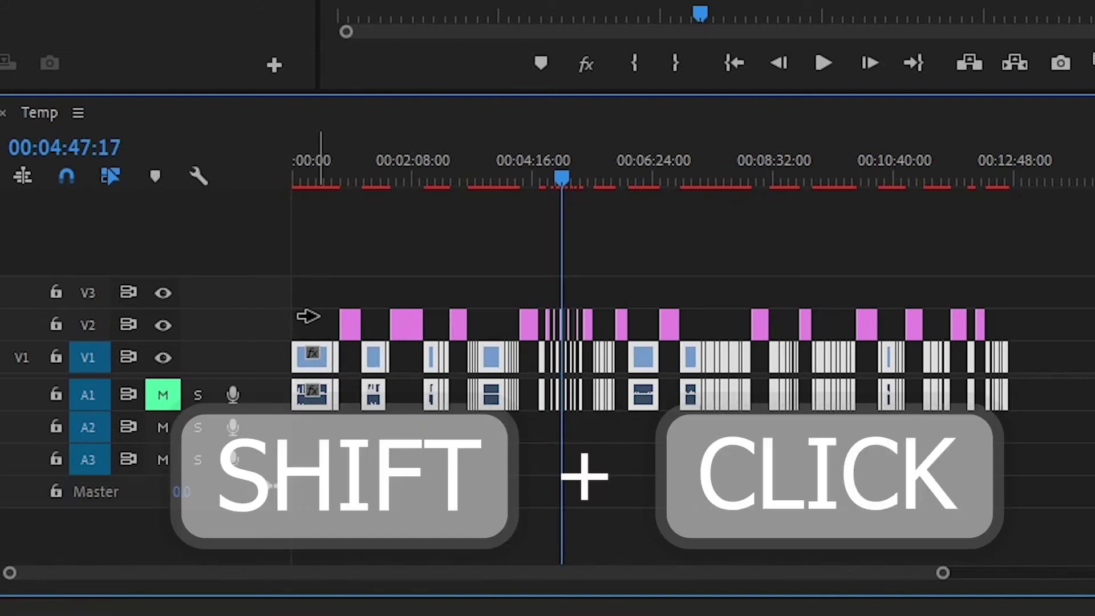
shift+click(308, 316)
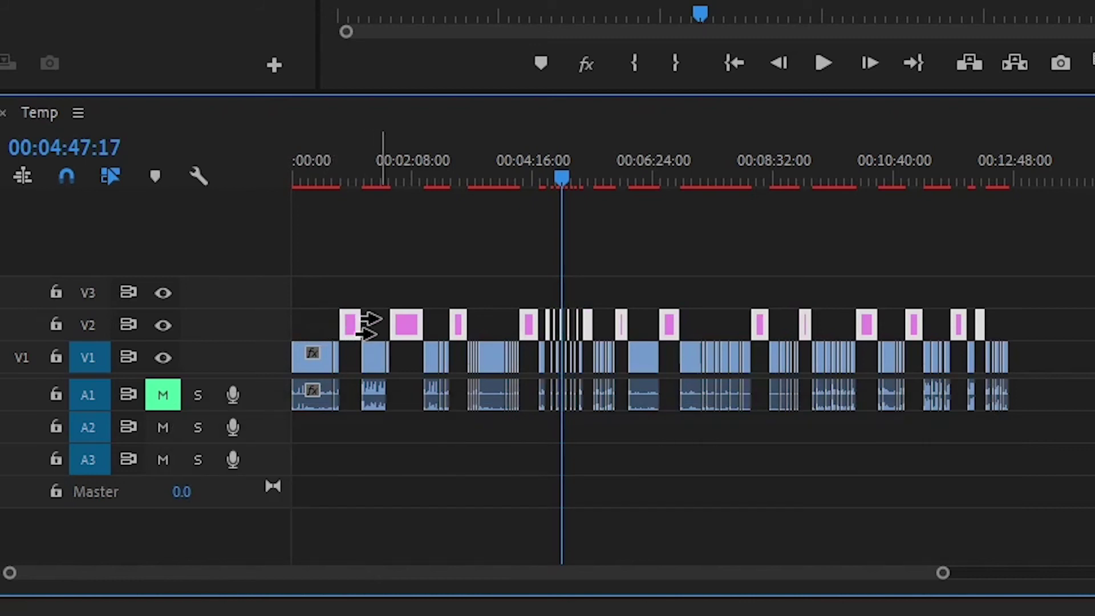
key(v)
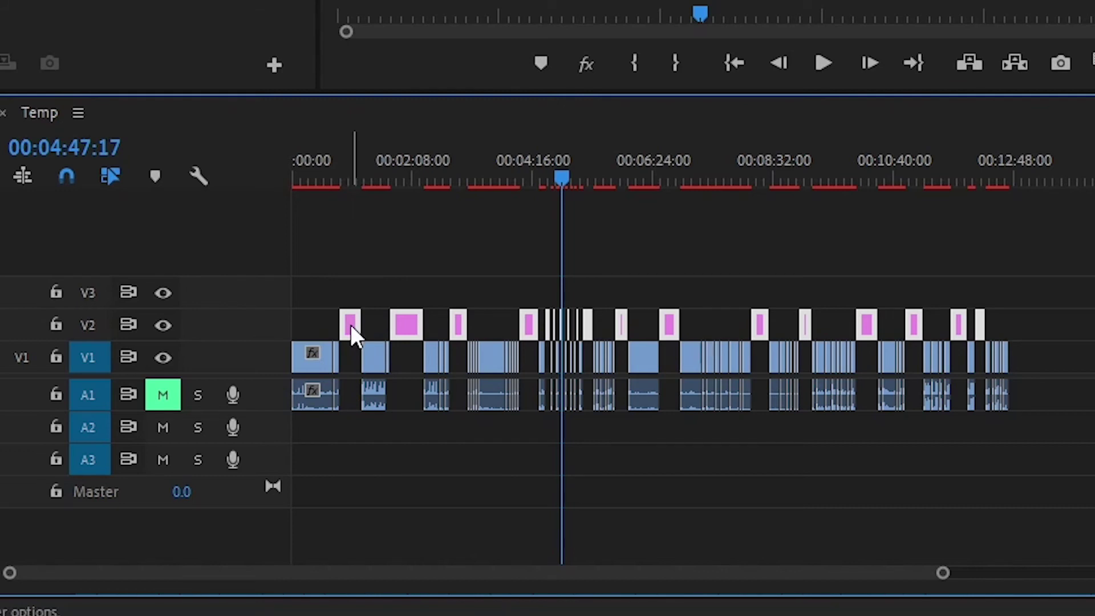
right_click(350, 324)
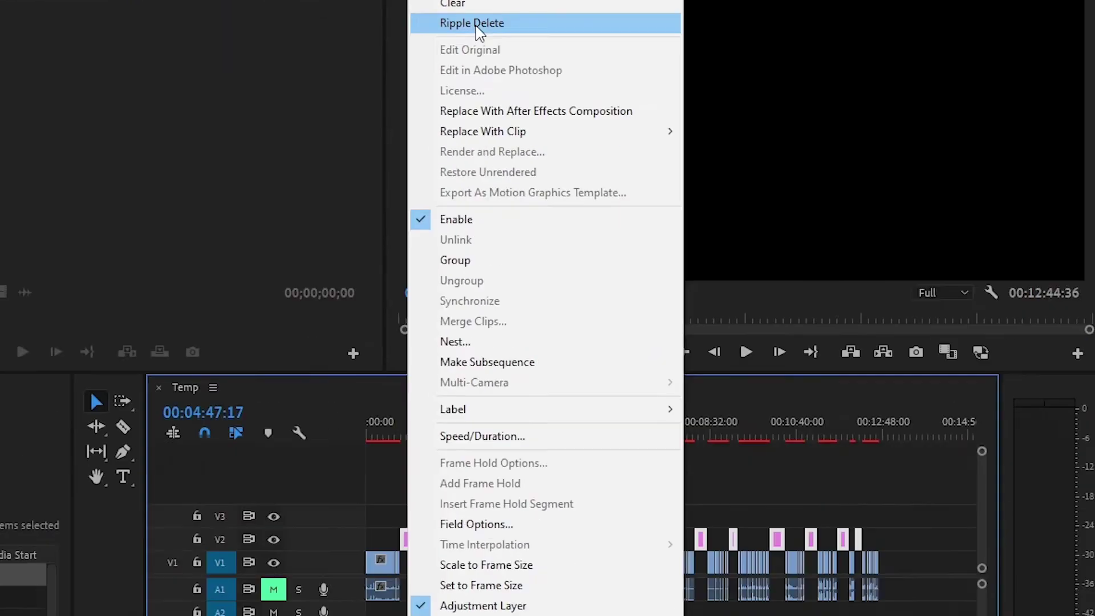
click(442, 268)
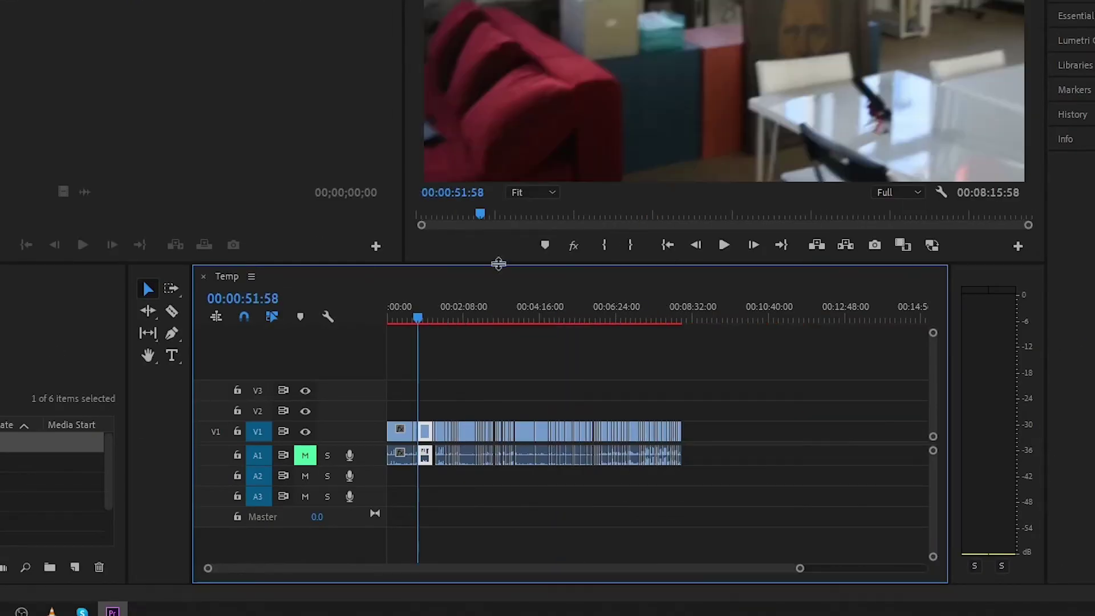